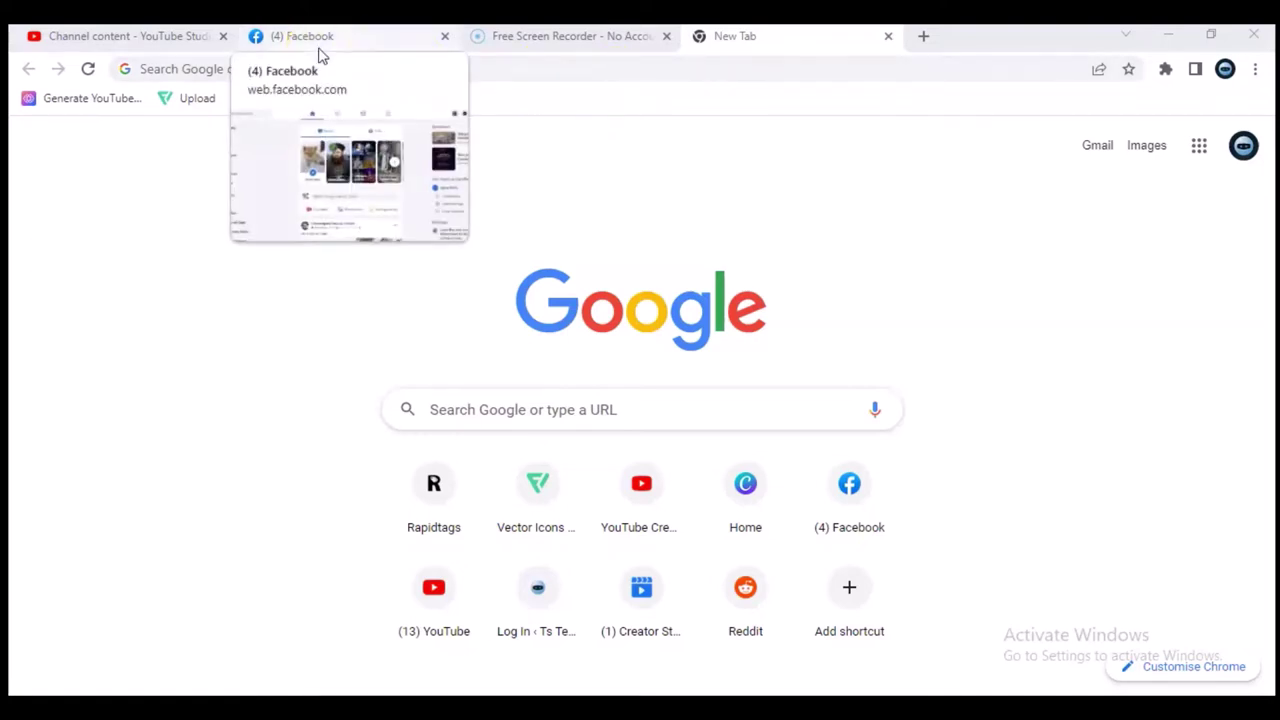
pyautogui.click(320, 49)
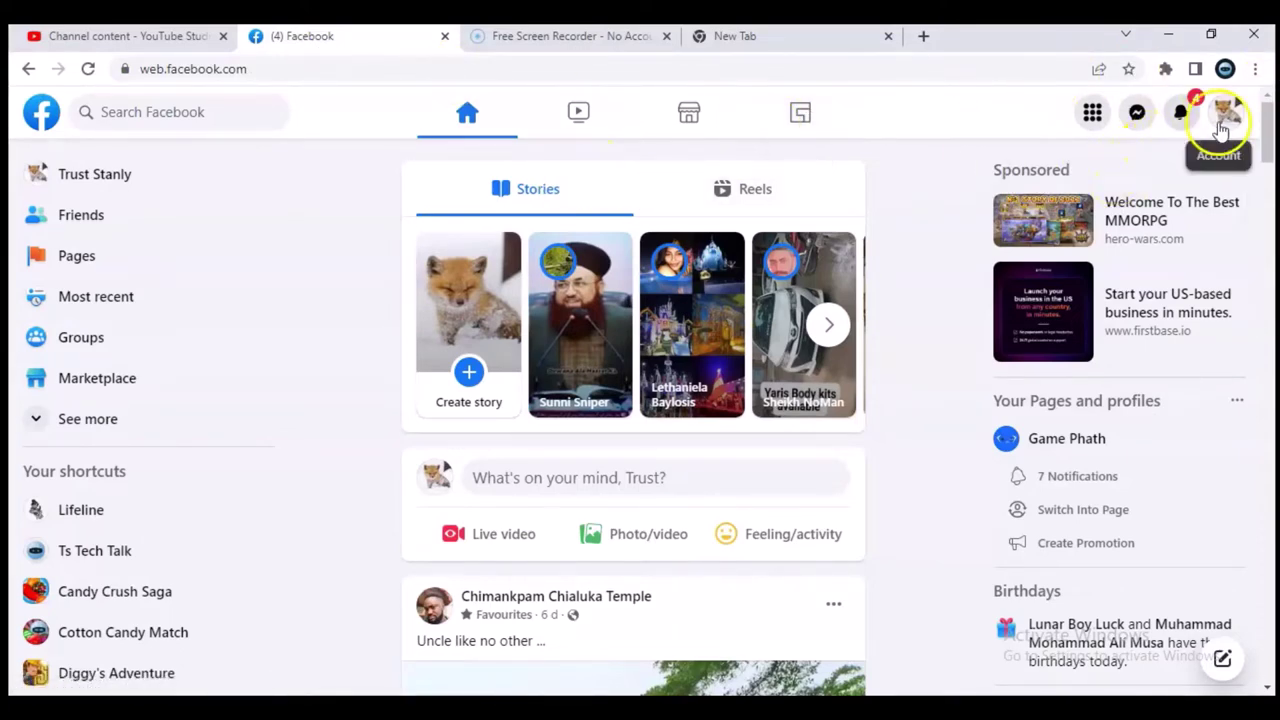
pyautogui.click(1222, 114)
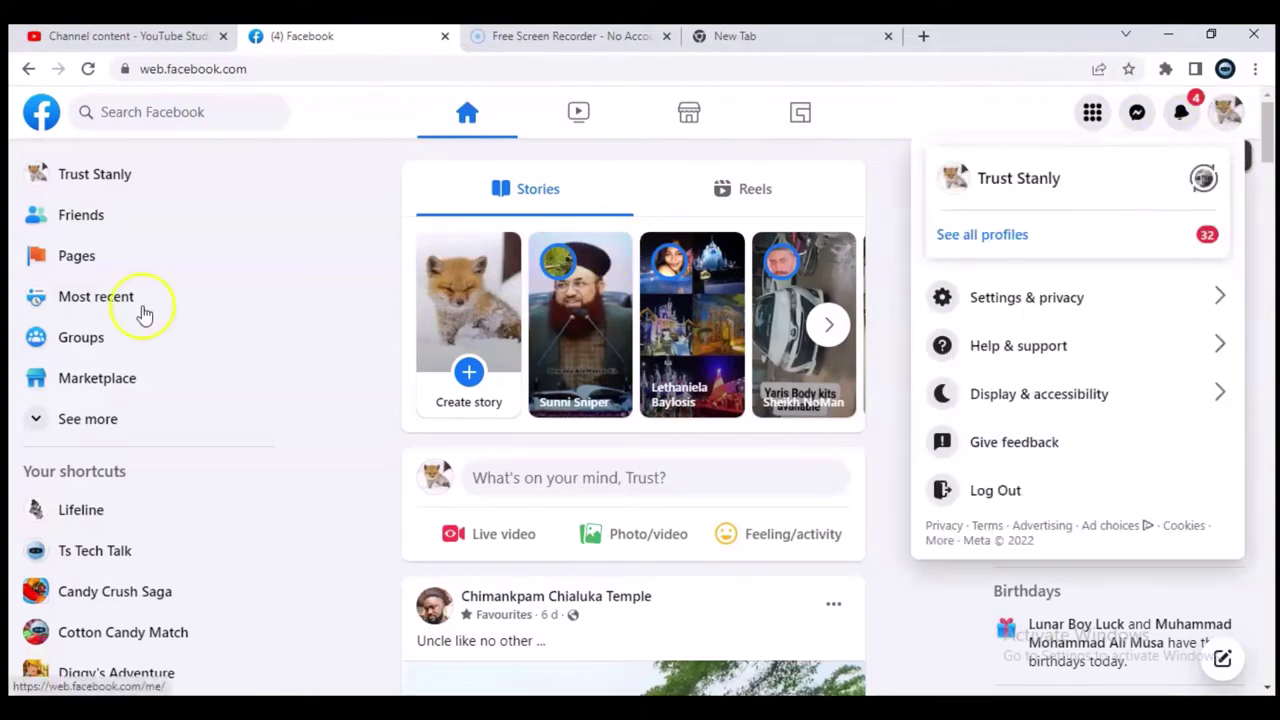
pyautogui.click(58, 257)
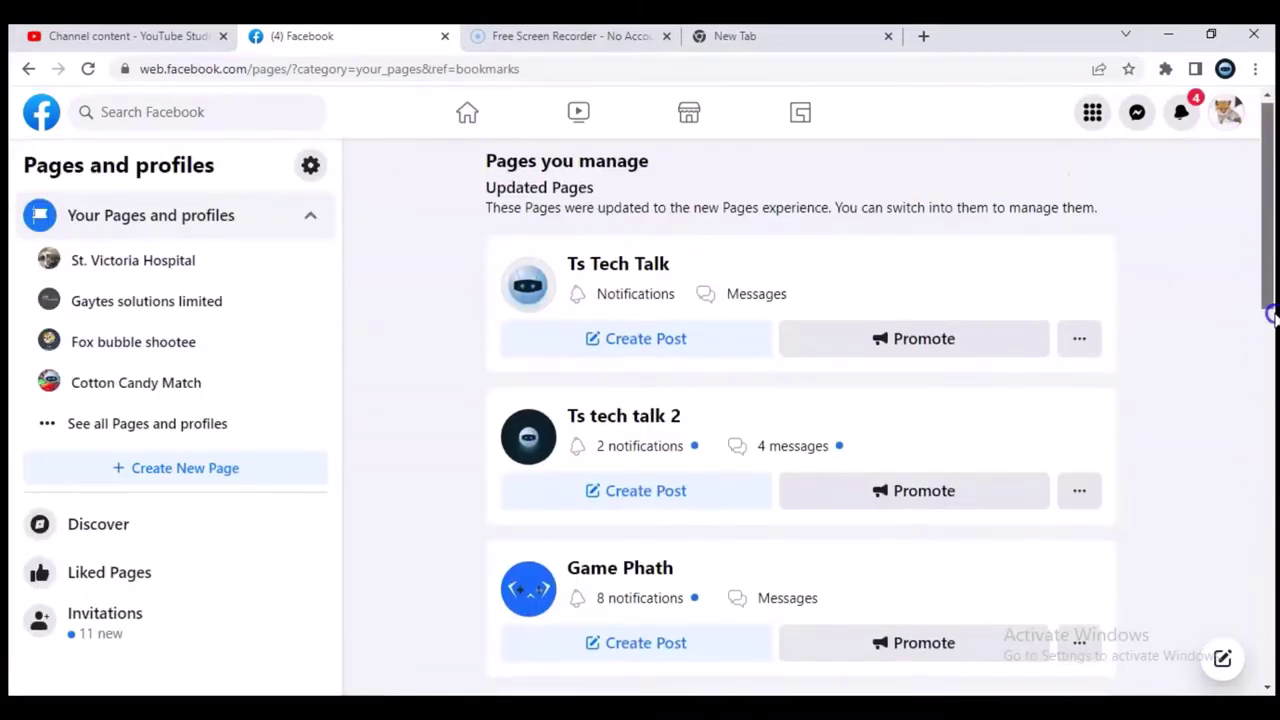
# Open the Lifeline page under Classic Pages and switch to interacting as Lifeline.
pyautogui.click(1270, 648)
pyautogui.click(1270, 648)
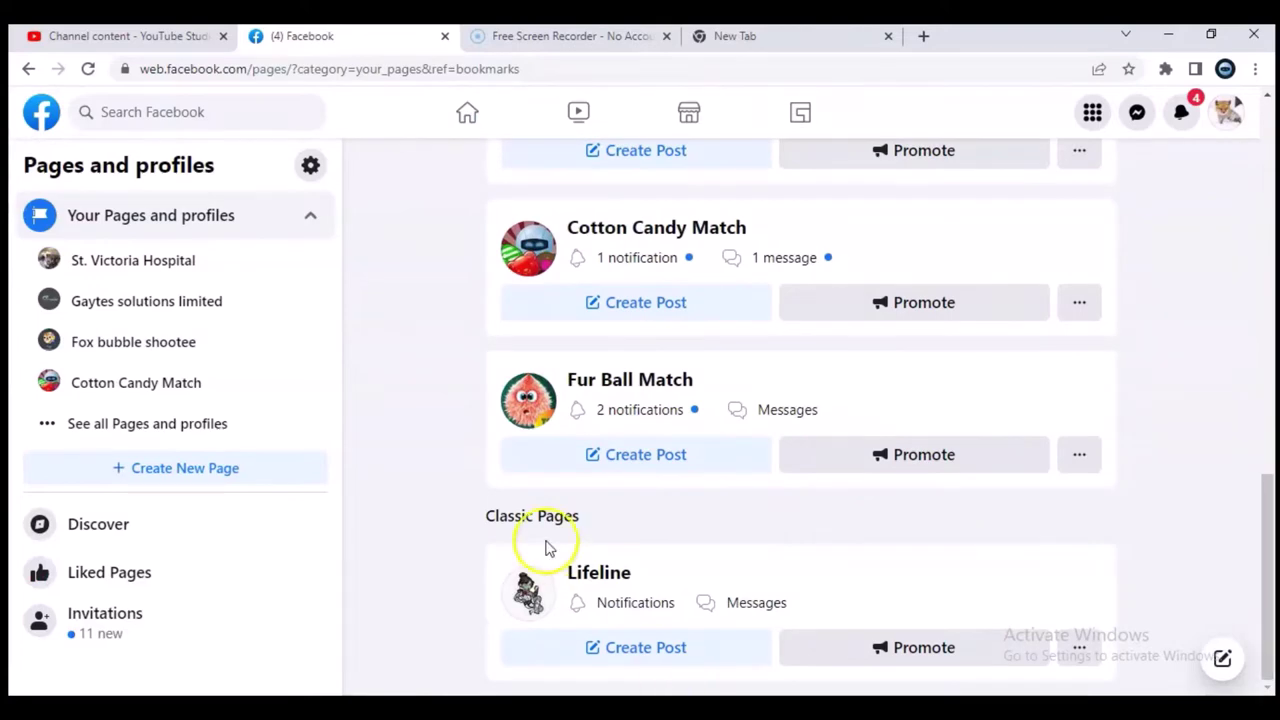
pyautogui.click(596, 576)
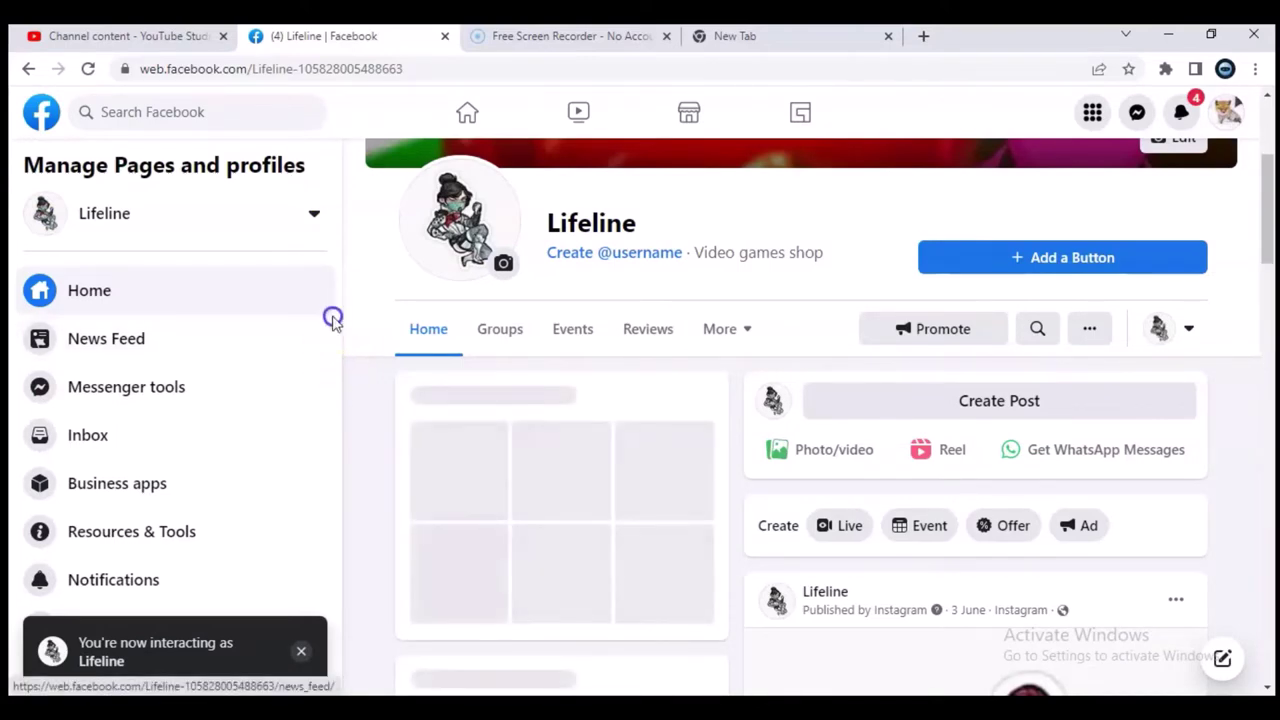
# Open Lifeline's Page settings and scroll the General options down to Remove Page.
pyautogui.moveTo(336, 393); pyautogui.dragTo(340, 507)
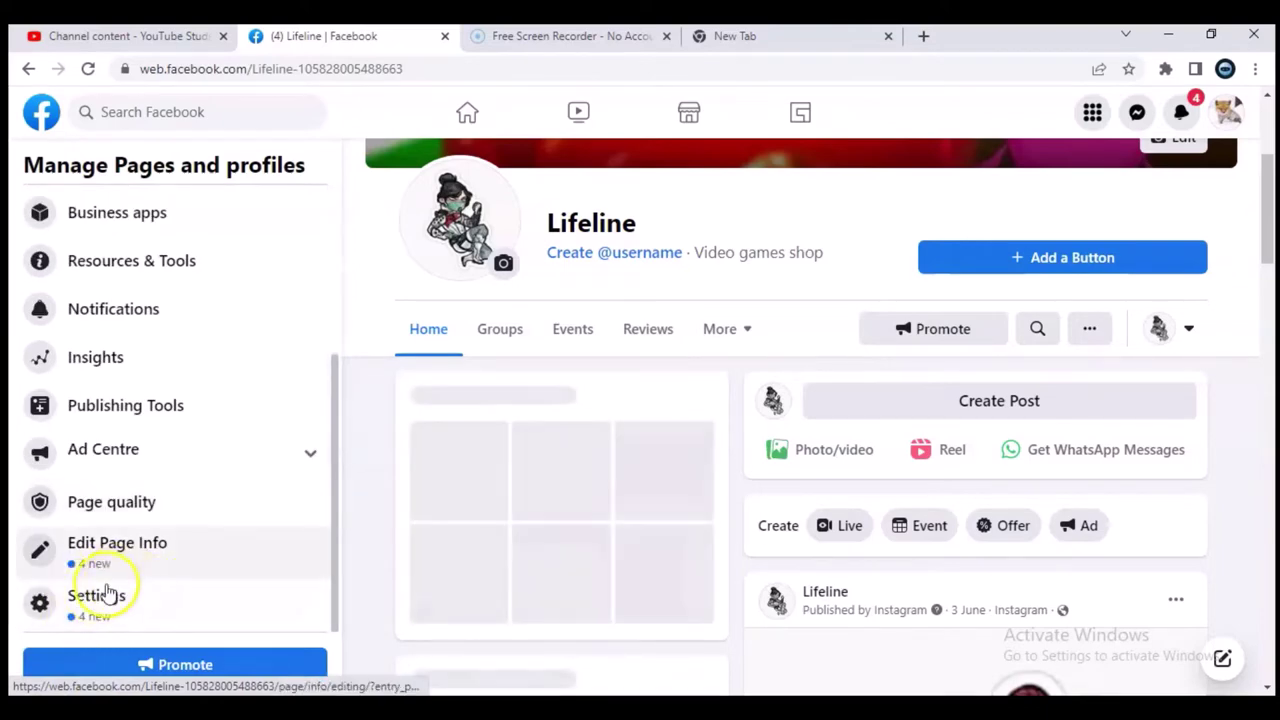
pyautogui.click(95, 598)
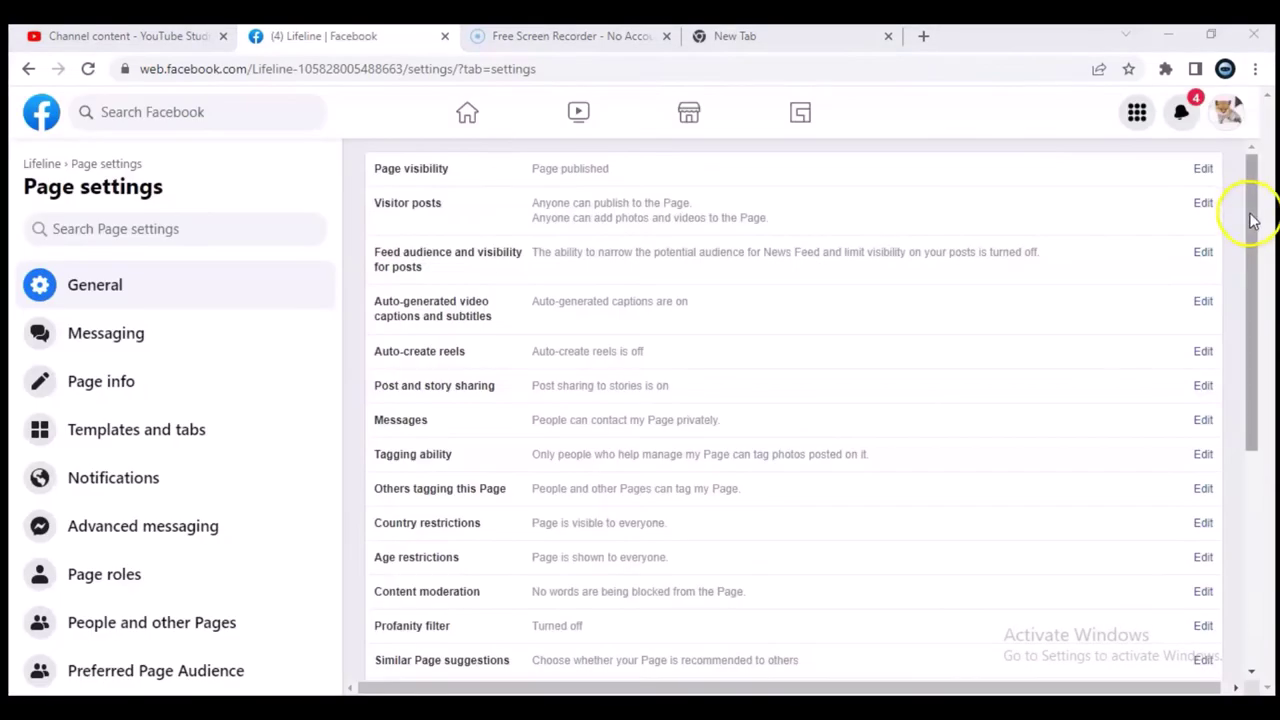
pyautogui.moveTo(1252, 220); pyautogui.dragTo(1248, 463)
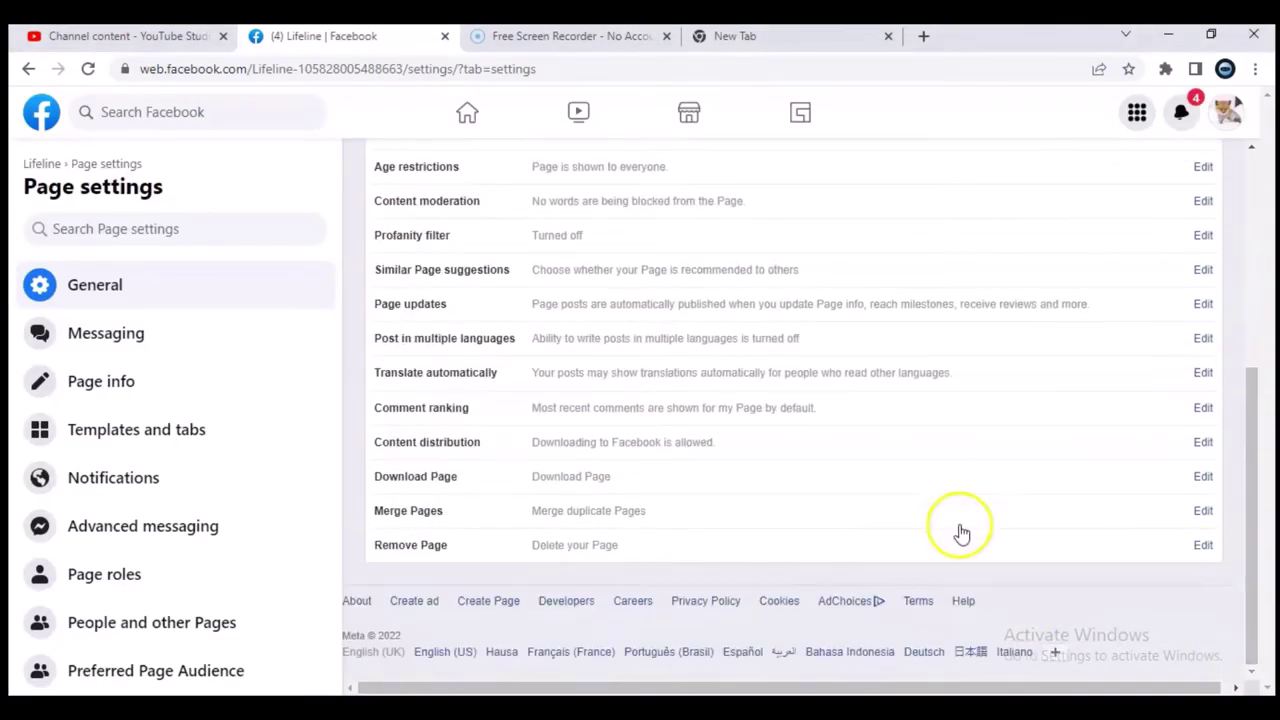
# Expand Remove Page, choose Permanently delete Lifeline, and select the page's web address.
pyautogui.click(593, 550)
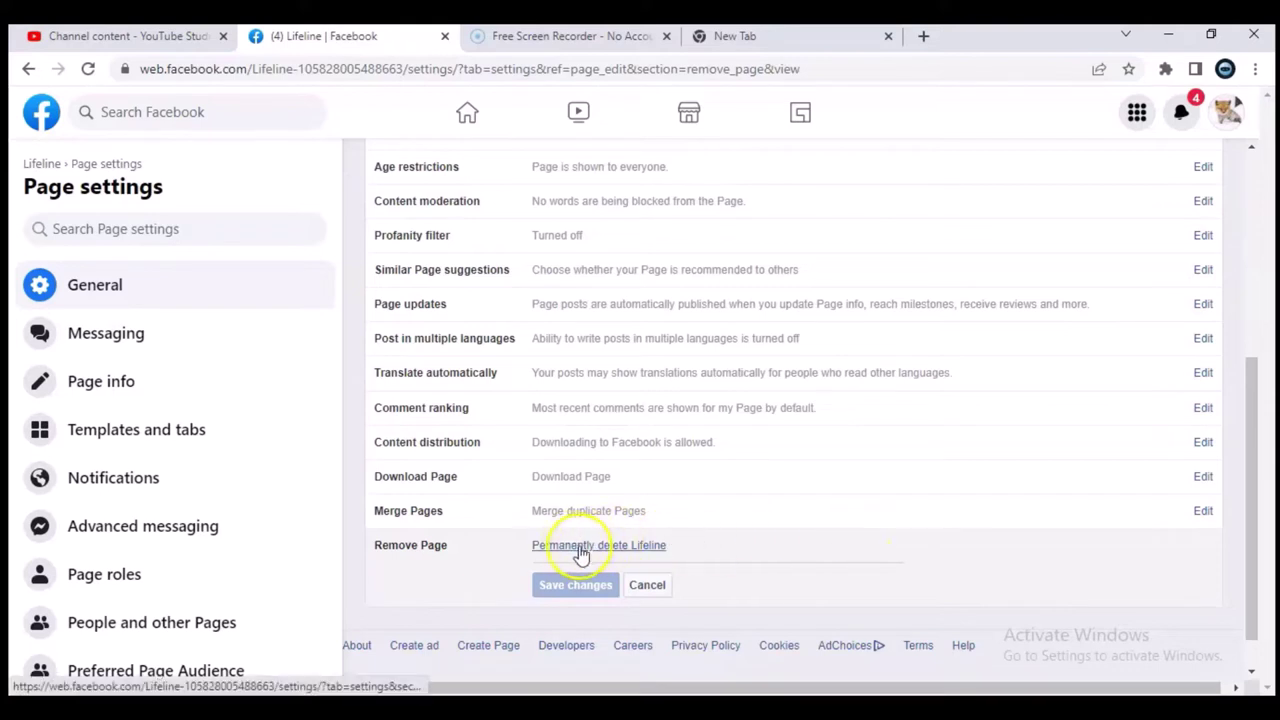
pyautogui.click(616, 554)
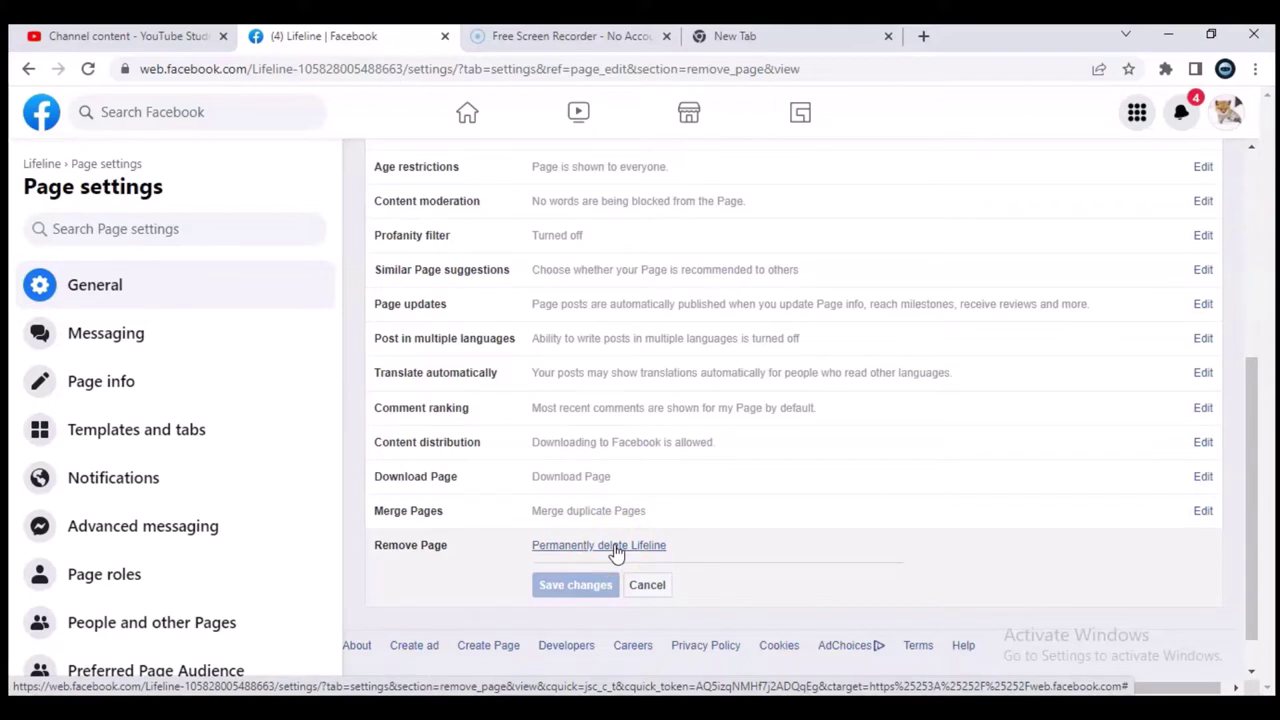
pyautogui.click(252, 66)
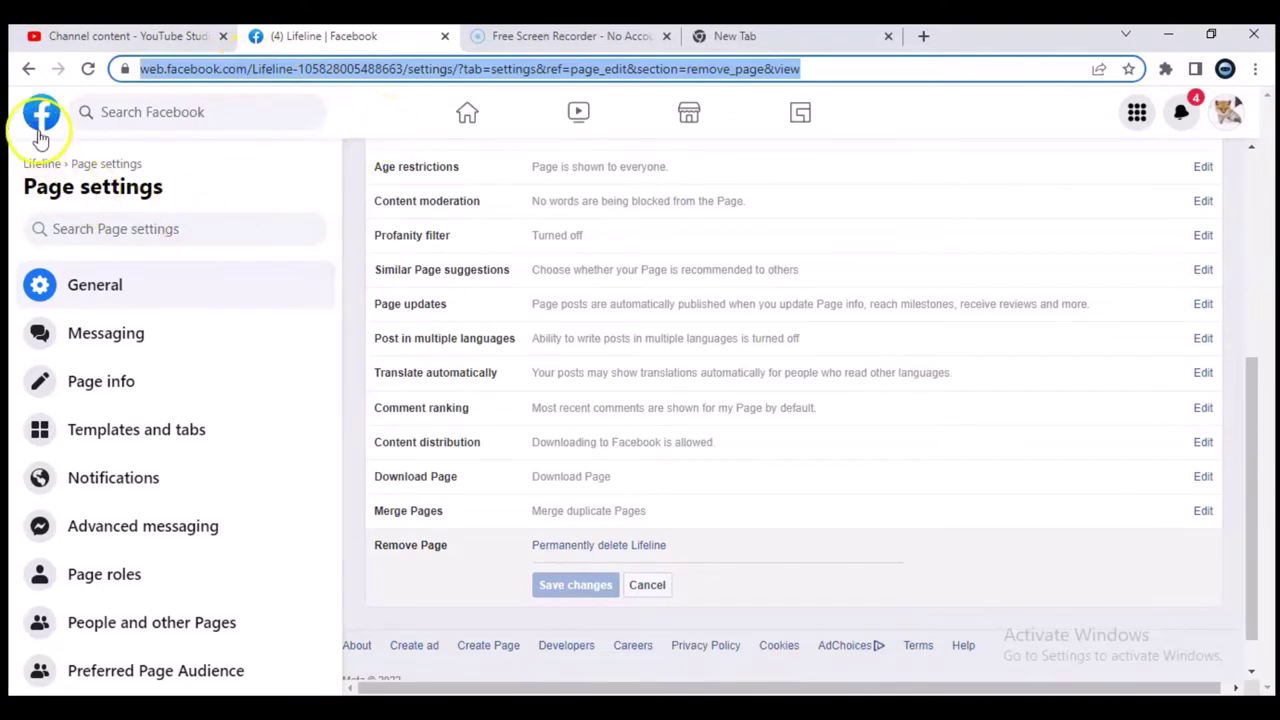
# Go back to the Facebook home news feed using the Facebook logo.
pyautogui.click(467, 111)
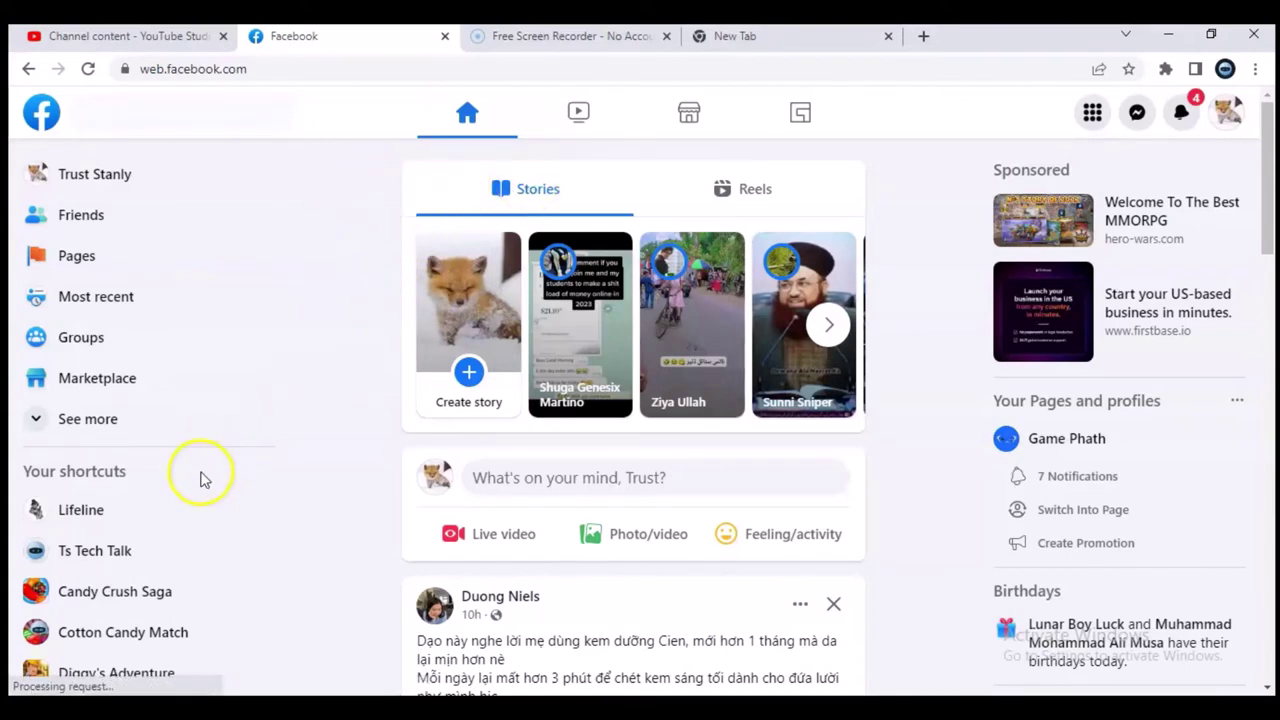
# In the new tab, type 'bu' and load Meta Business Manager from the address suggestions.
pyautogui.click(824, 38)
pyautogui.write('bui')
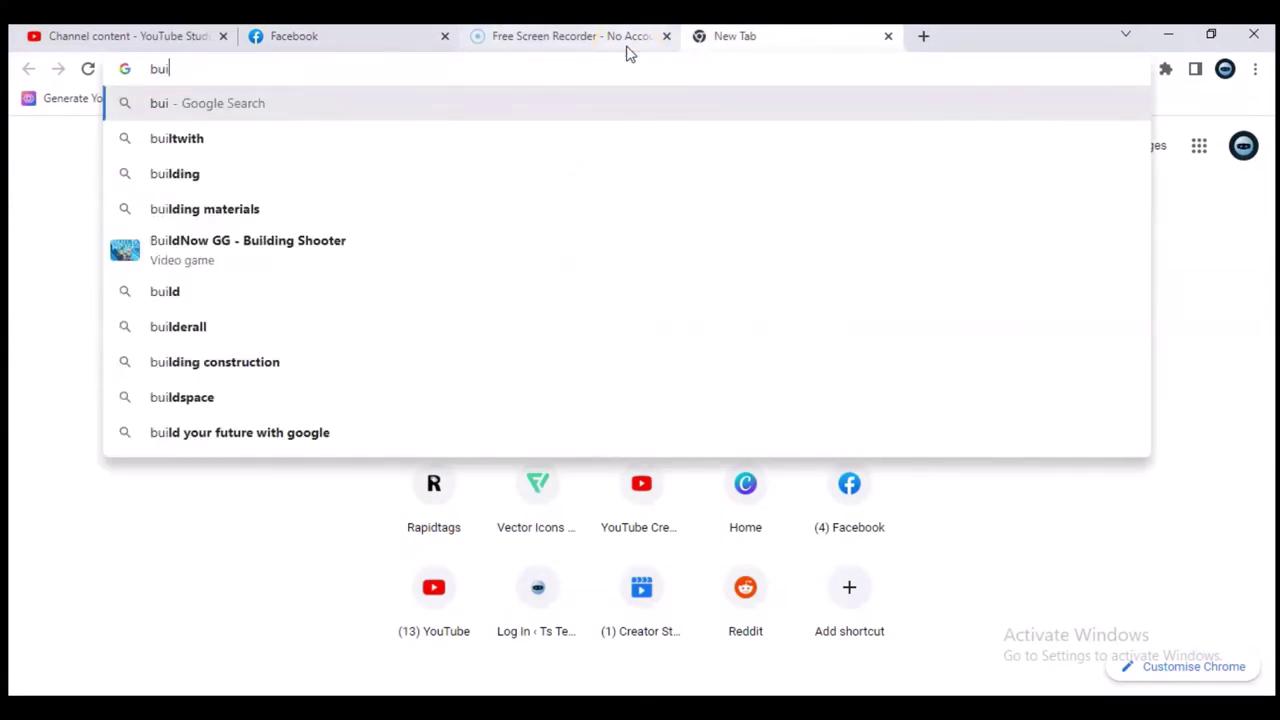
pyautogui.press('BackSpace')
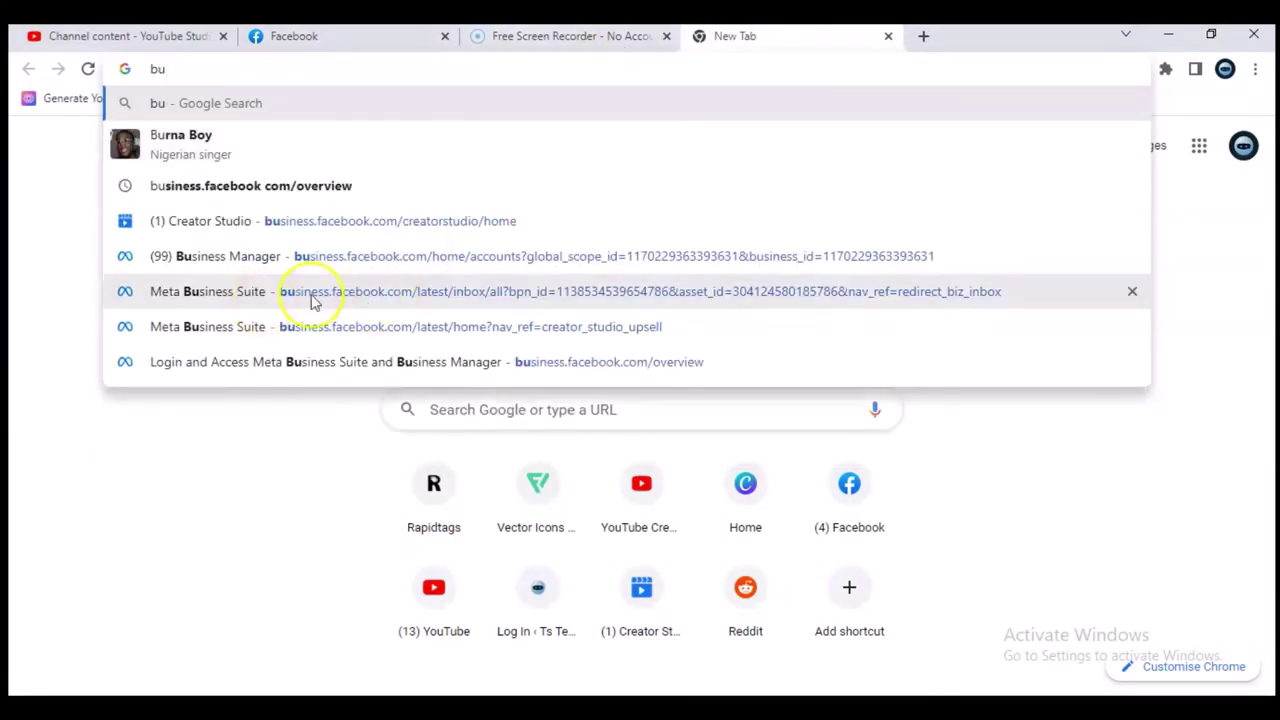
pyautogui.click(378, 272)
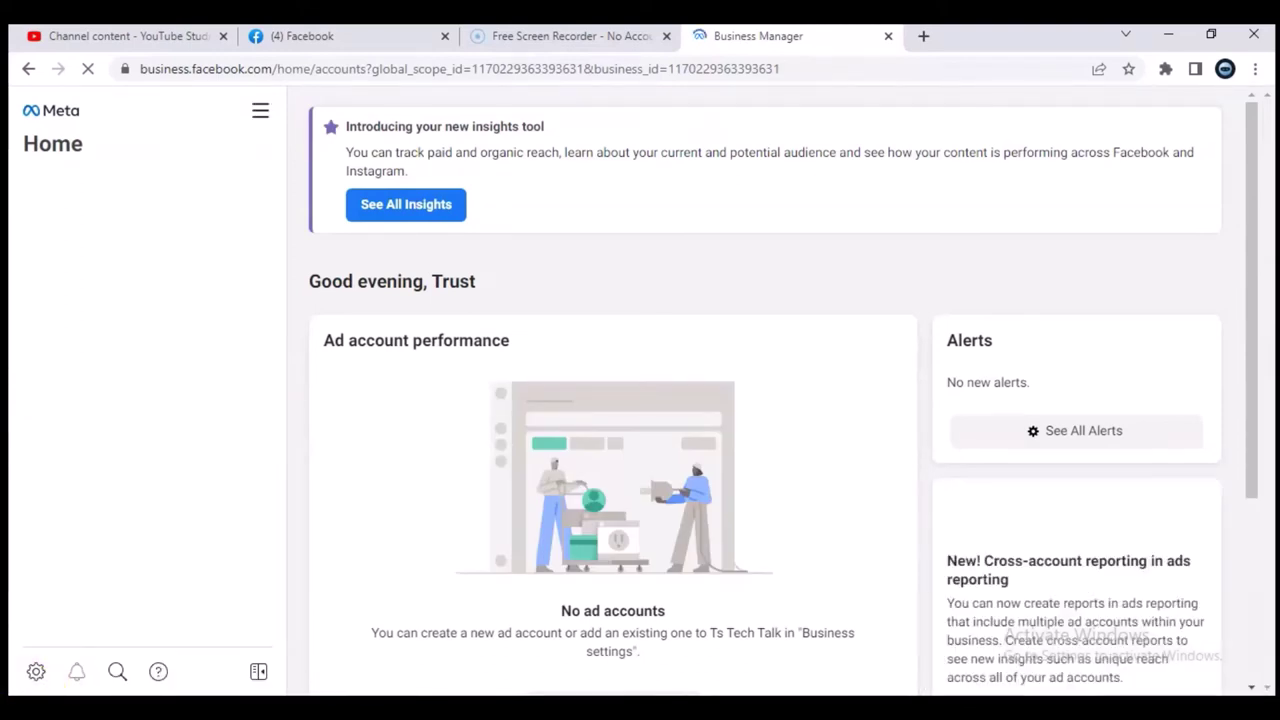
# Open Page posts from the Business Manager tools and continue to Meta Business Suite.
pyautogui.click(143, 190)
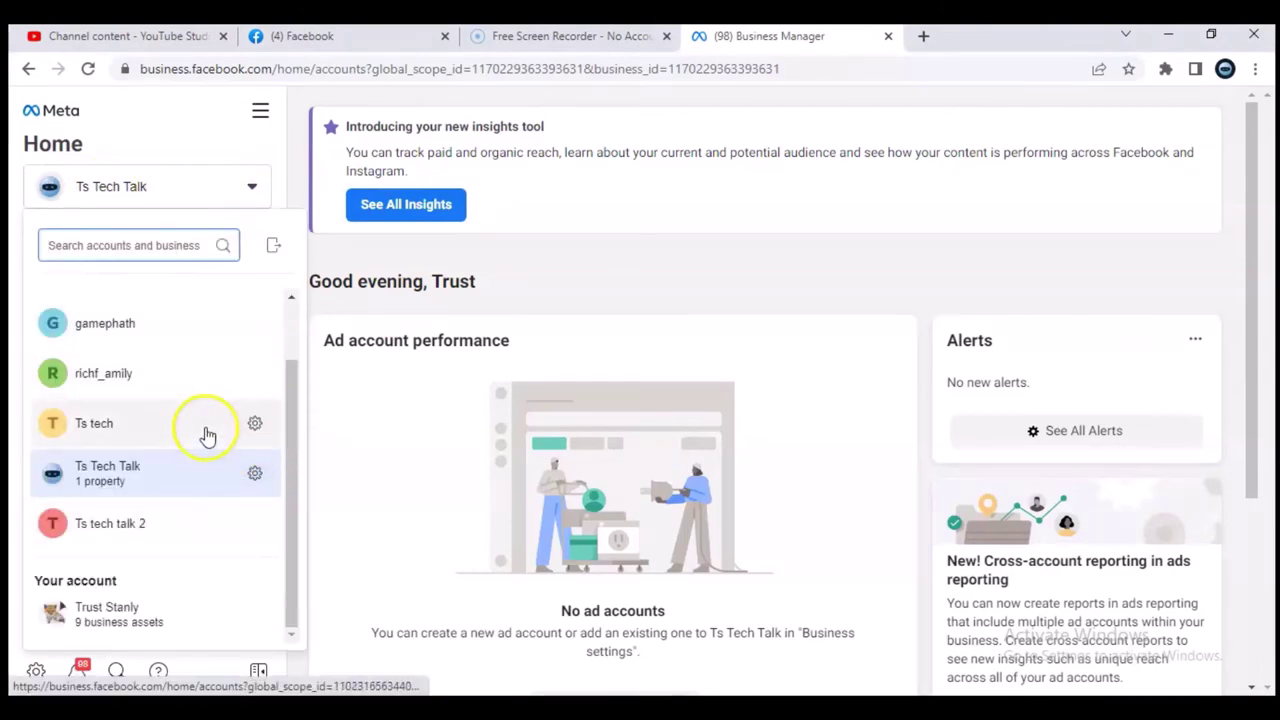
pyautogui.moveTo(293, 390); pyautogui.dragTo(300, 420)
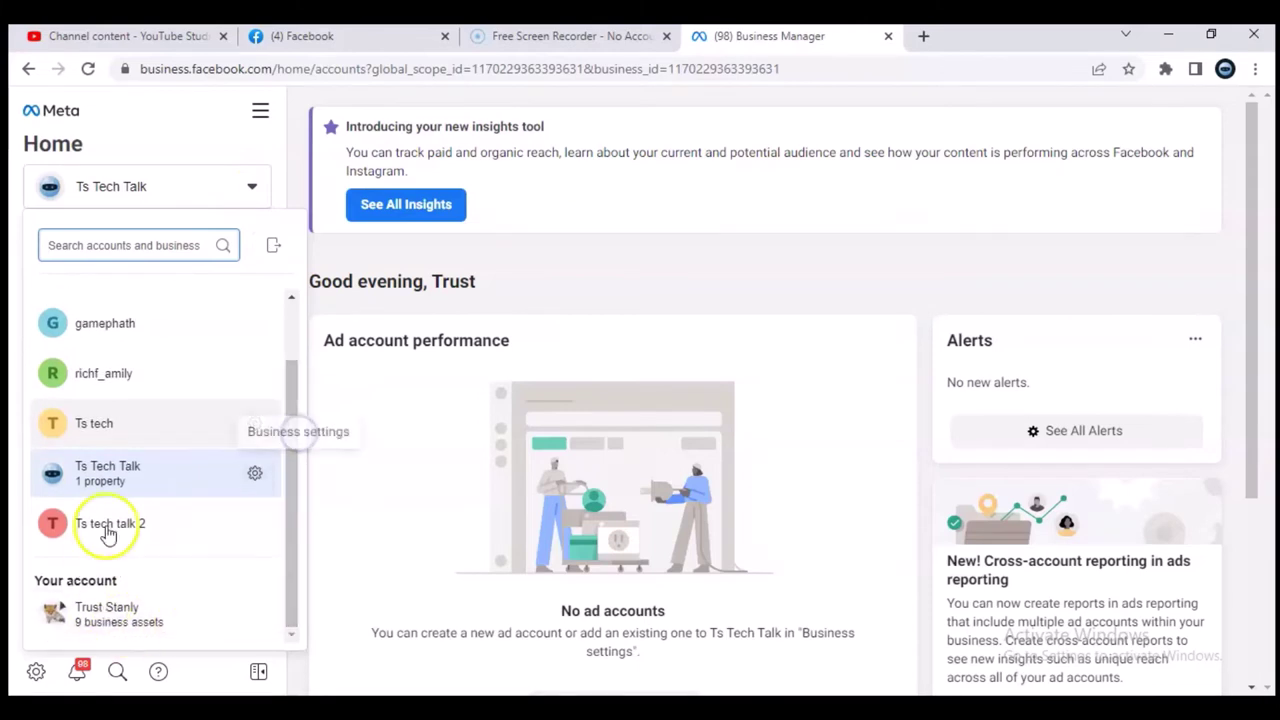
pyautogui.click(258, 131)
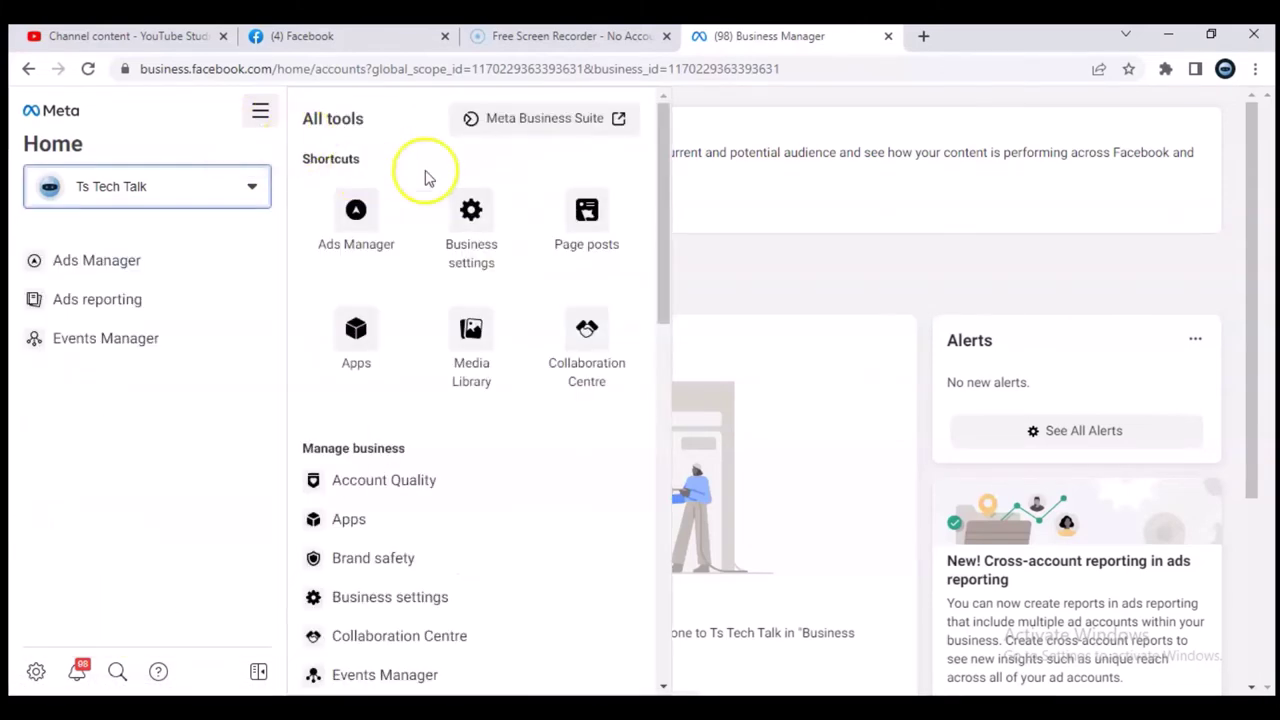
pyautogui.click(577, 230)
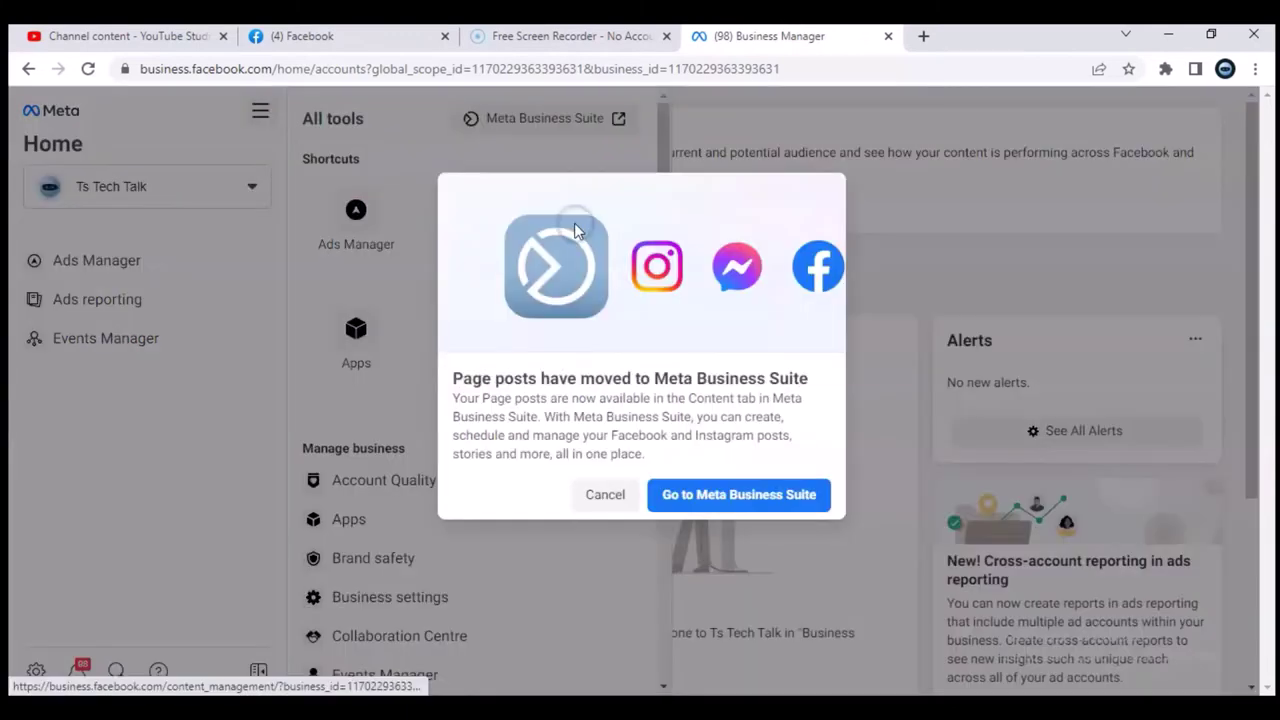
pyautogui.click(703, 497)
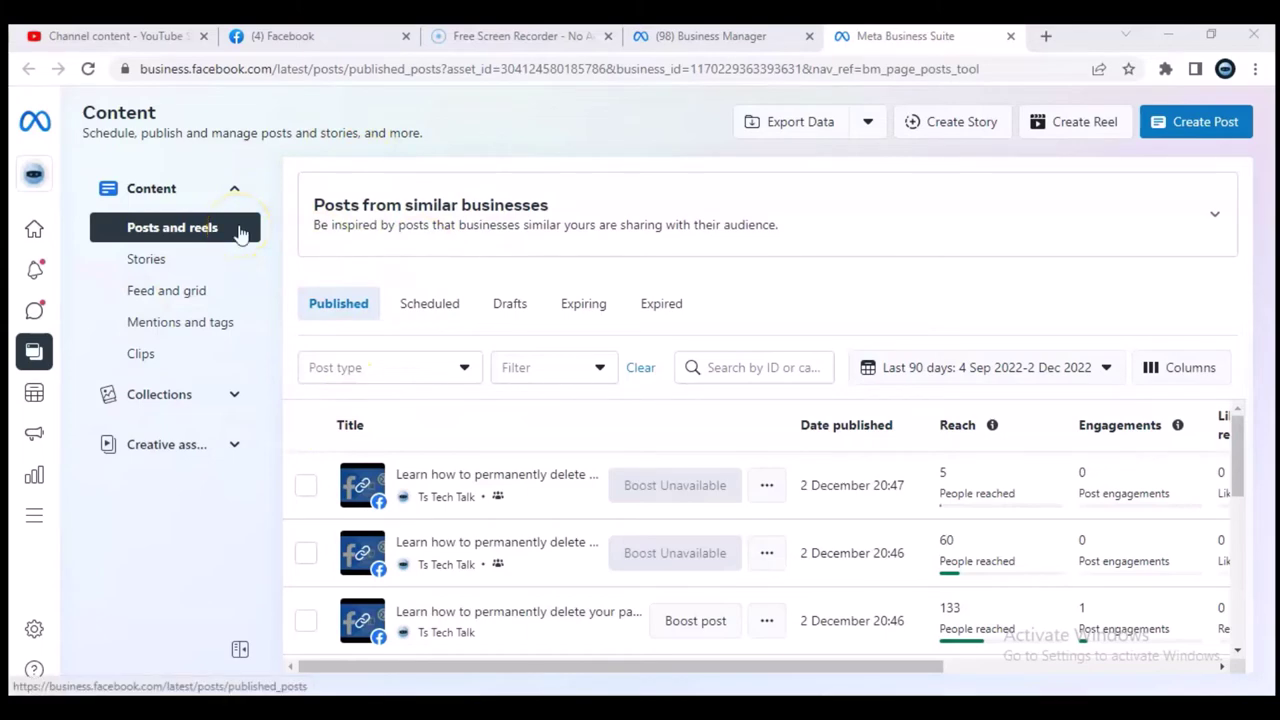
# Pick Lifeline from the account's 10 assets in the switcher and apply it.
pyautogui.click(33, 185)
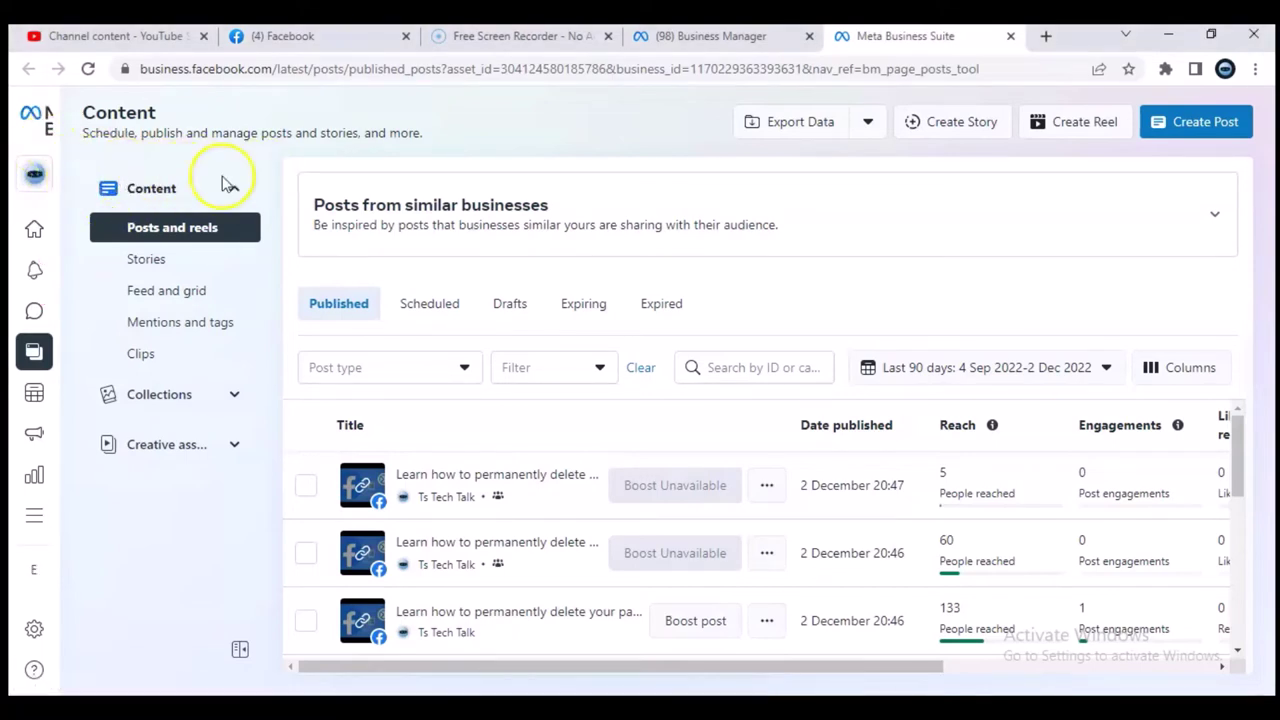
pyautogui.click(30, 185)
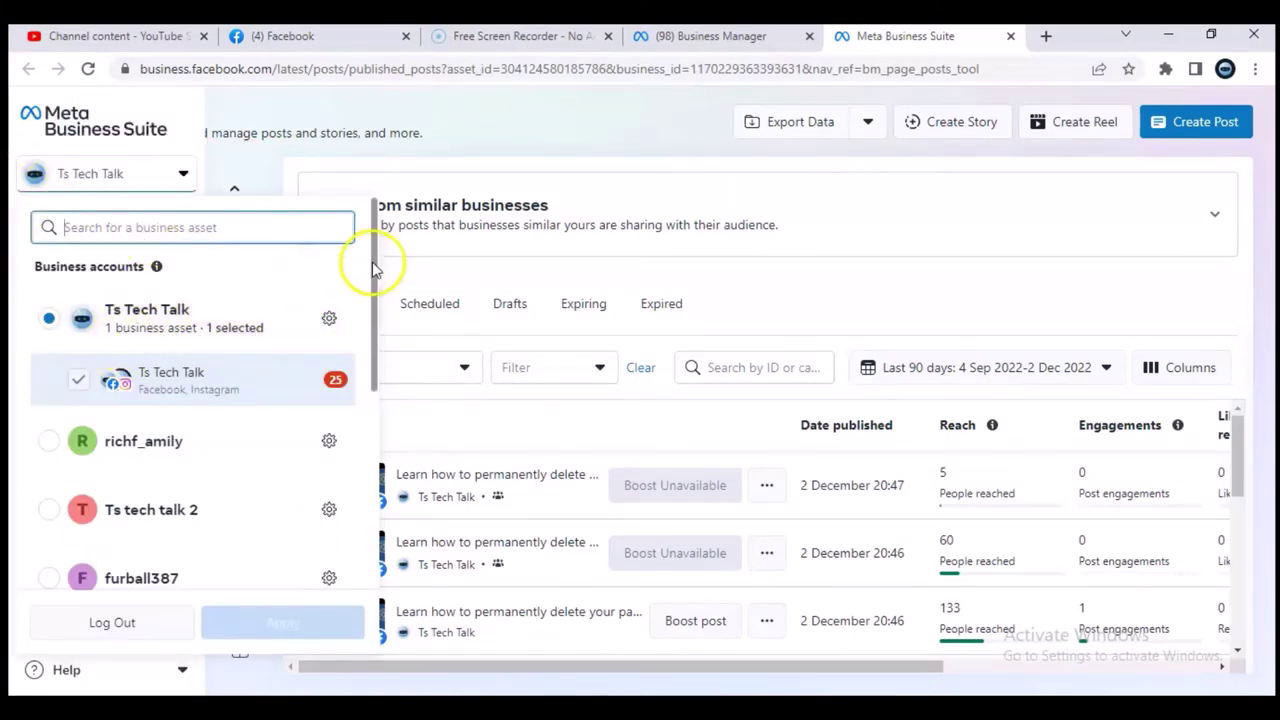
pyautogui.moveTo(375, 268); pyautogui.dragTo(341, 494)
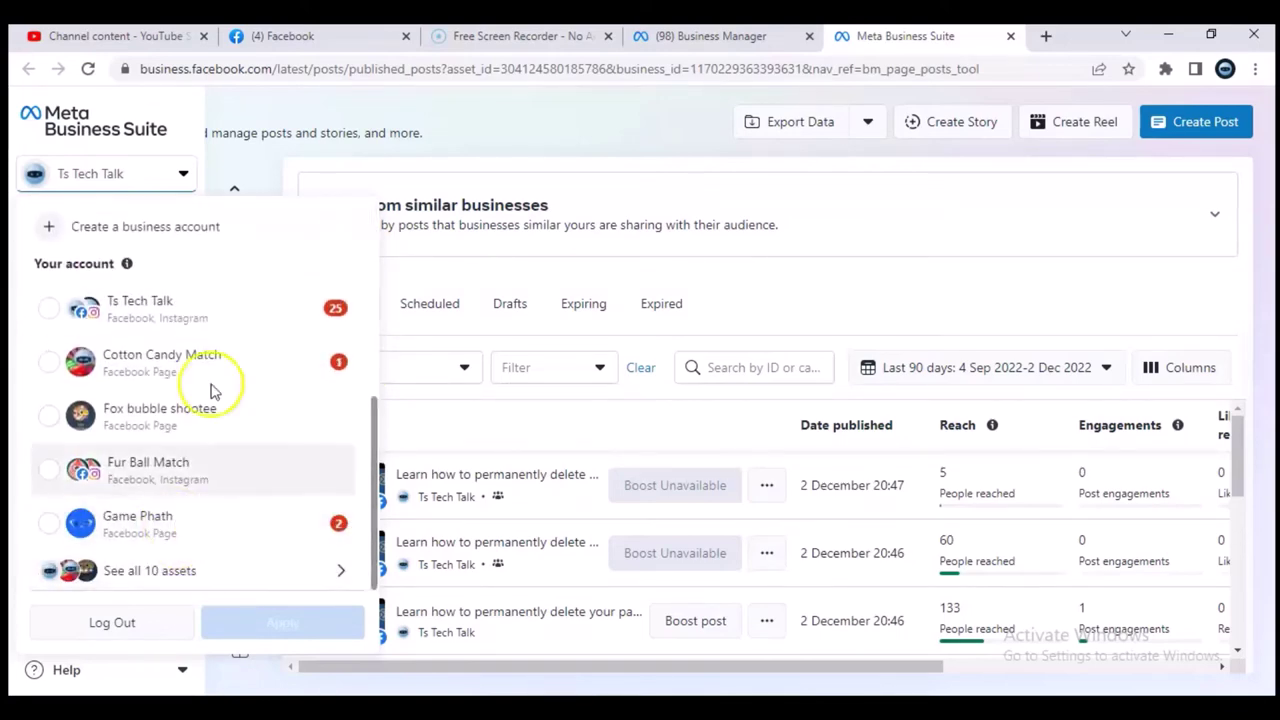
pyautogui.click(174, 578)
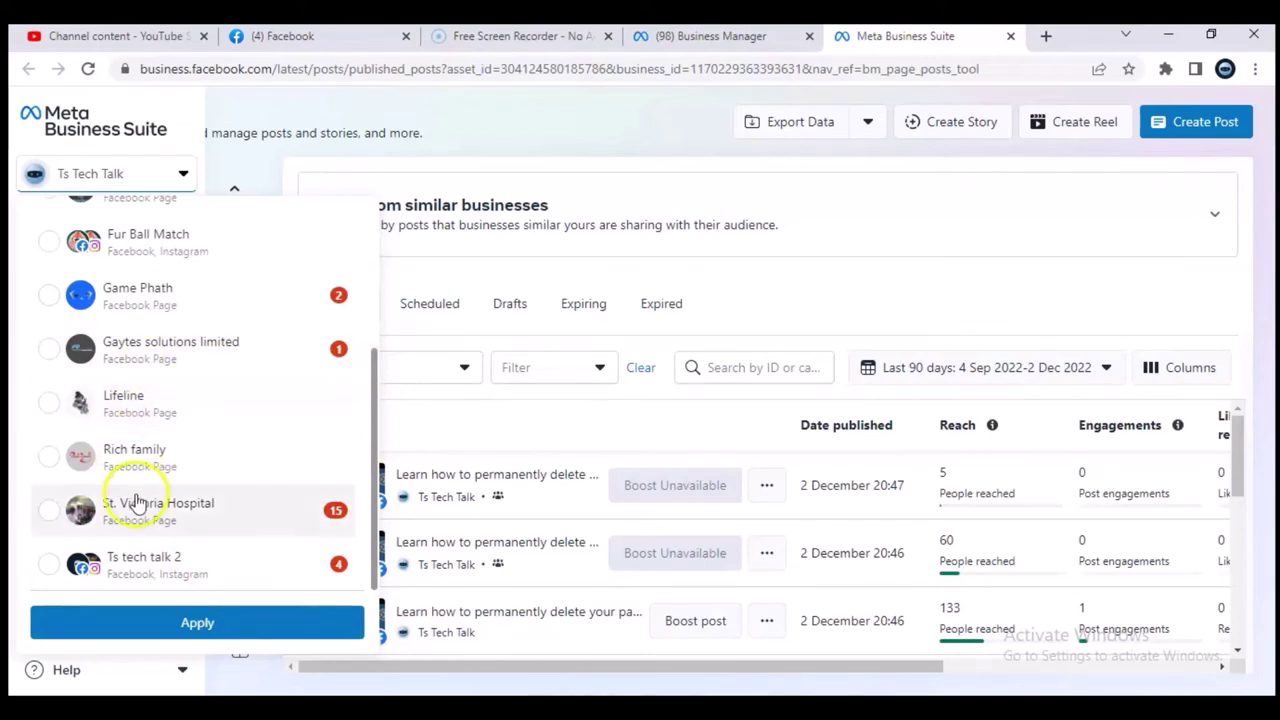
pyautogui.click(138, 405)
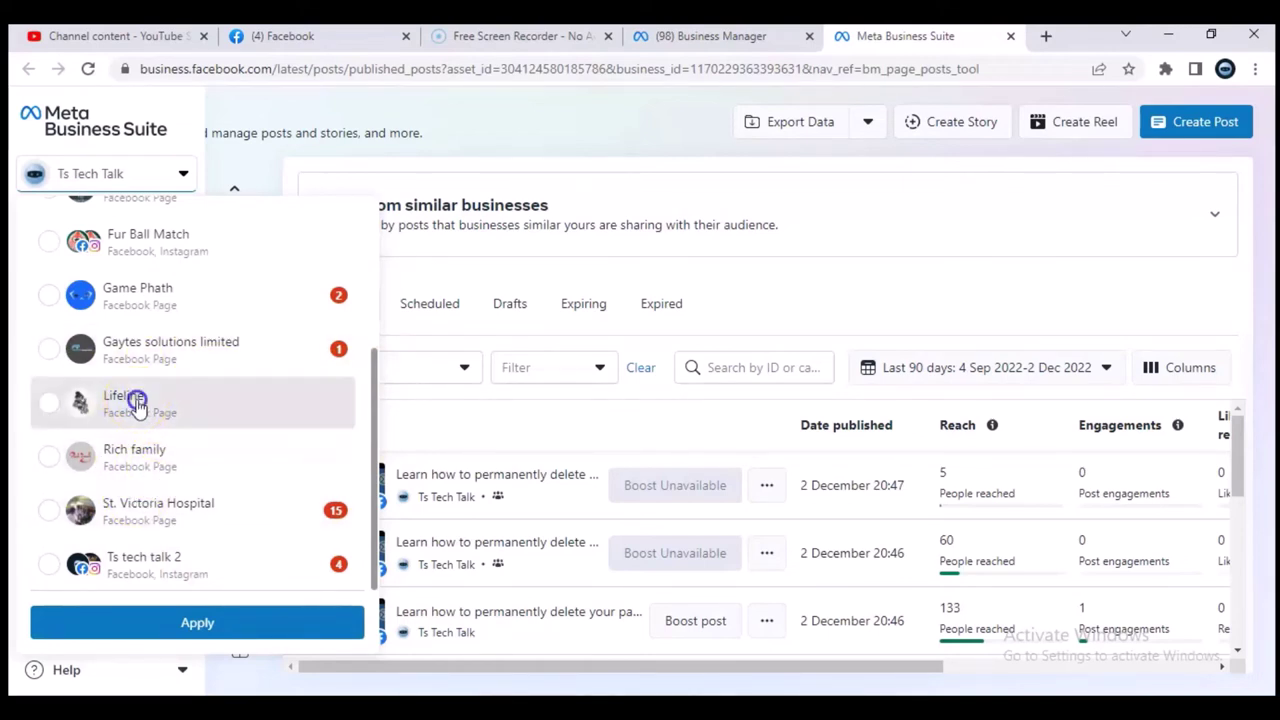
pyautogui.click(48, 403)
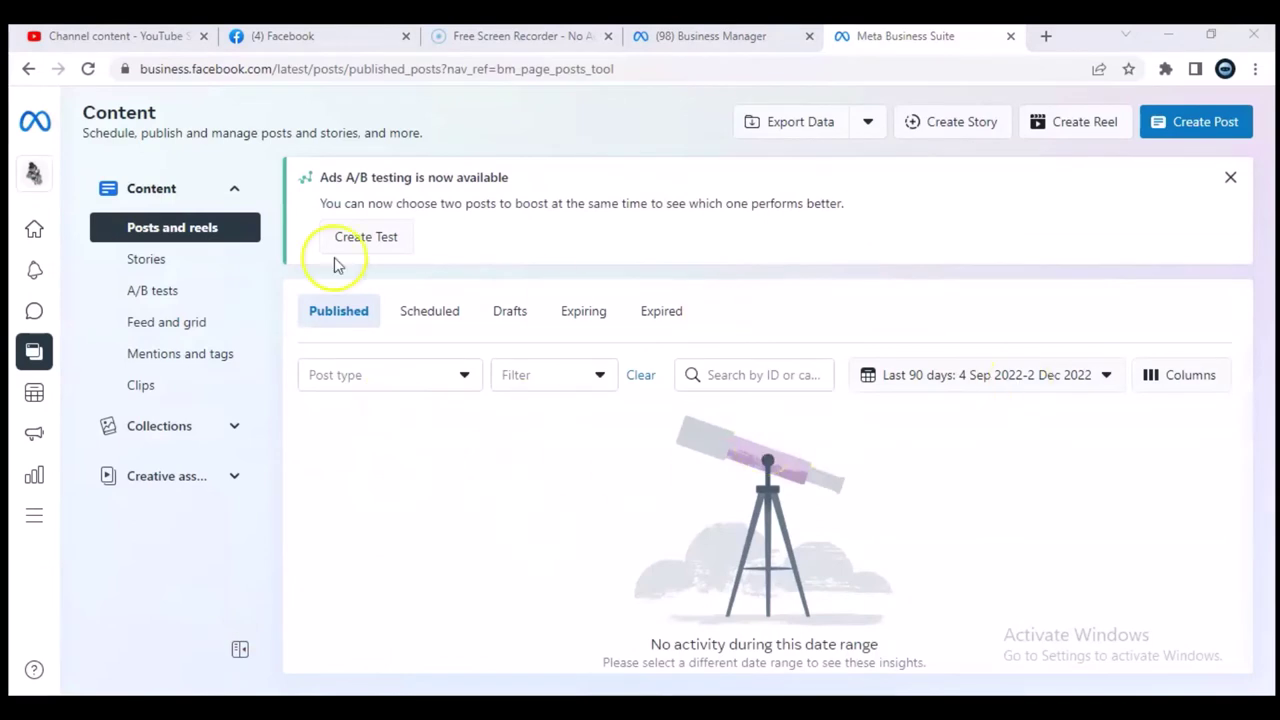
# Open the All tools panel, browse the list, and launch Page settings under Manage.
pyautogui.moveTo(40, 522)
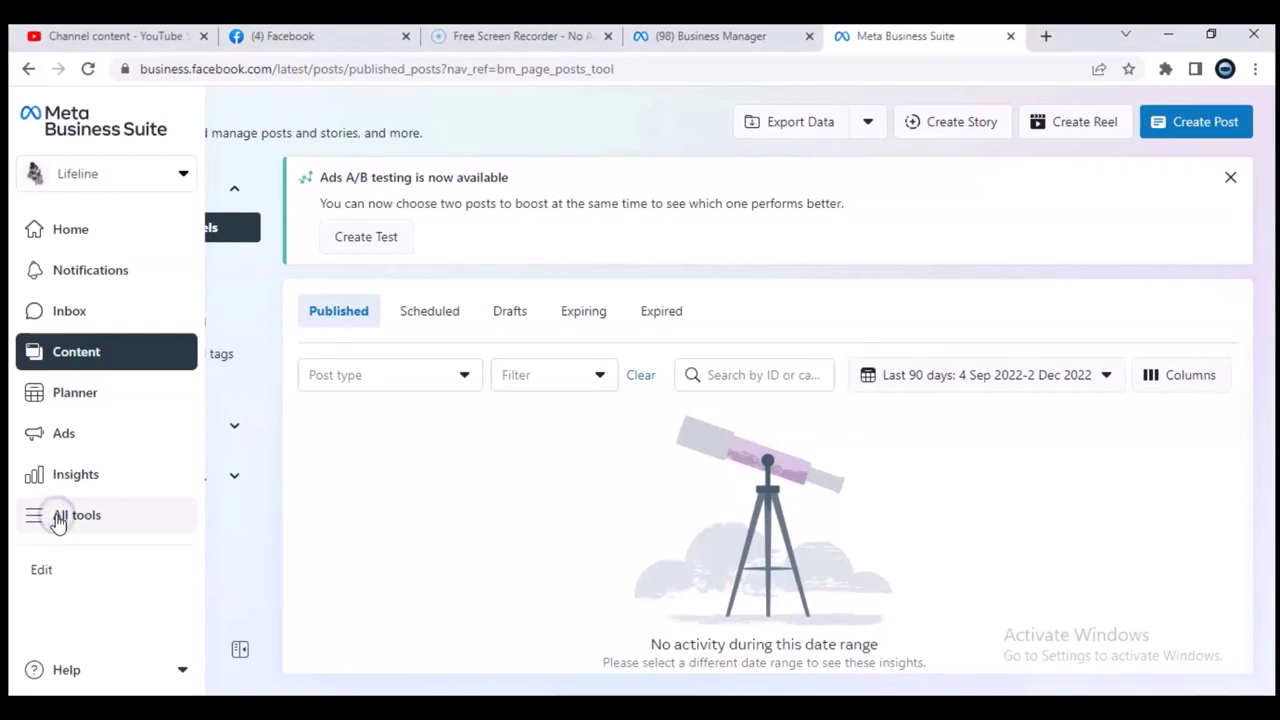
pyautogui.click(60, 520)
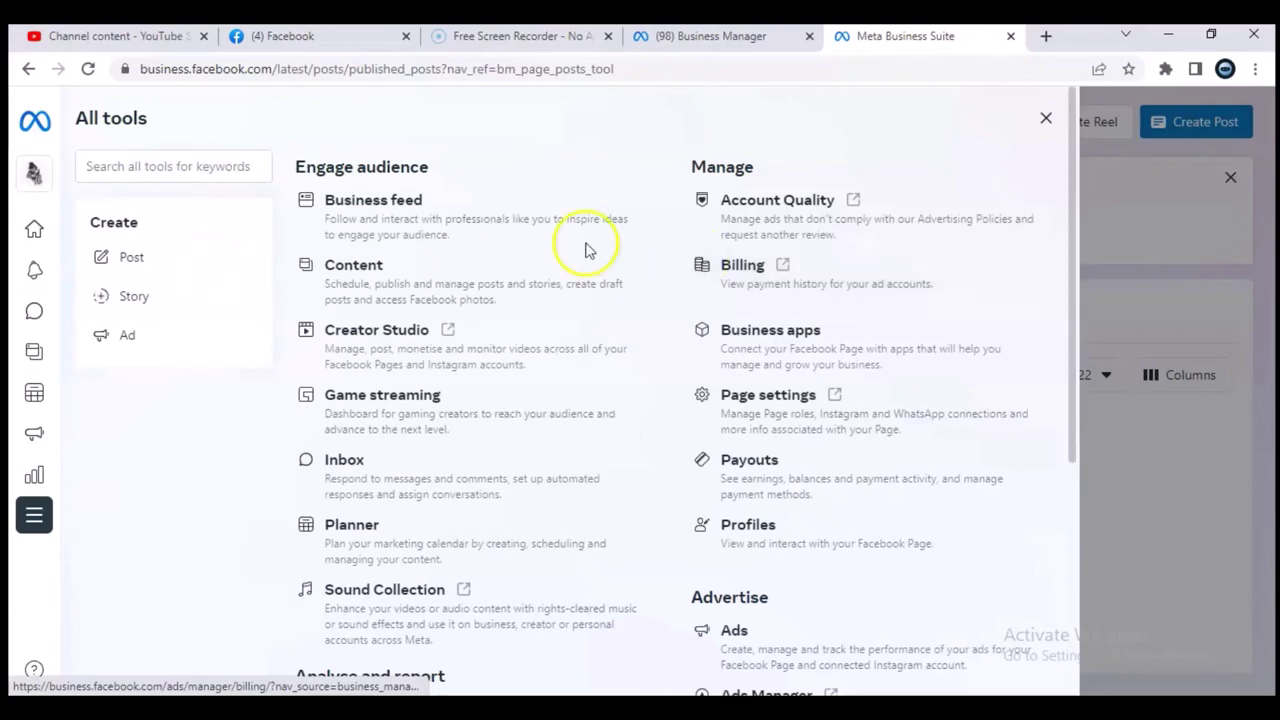
pyautogui.click(1073, 279)
pyautogui.moveTo(1073, 279); pyautogui.dragTo(1078, 572)
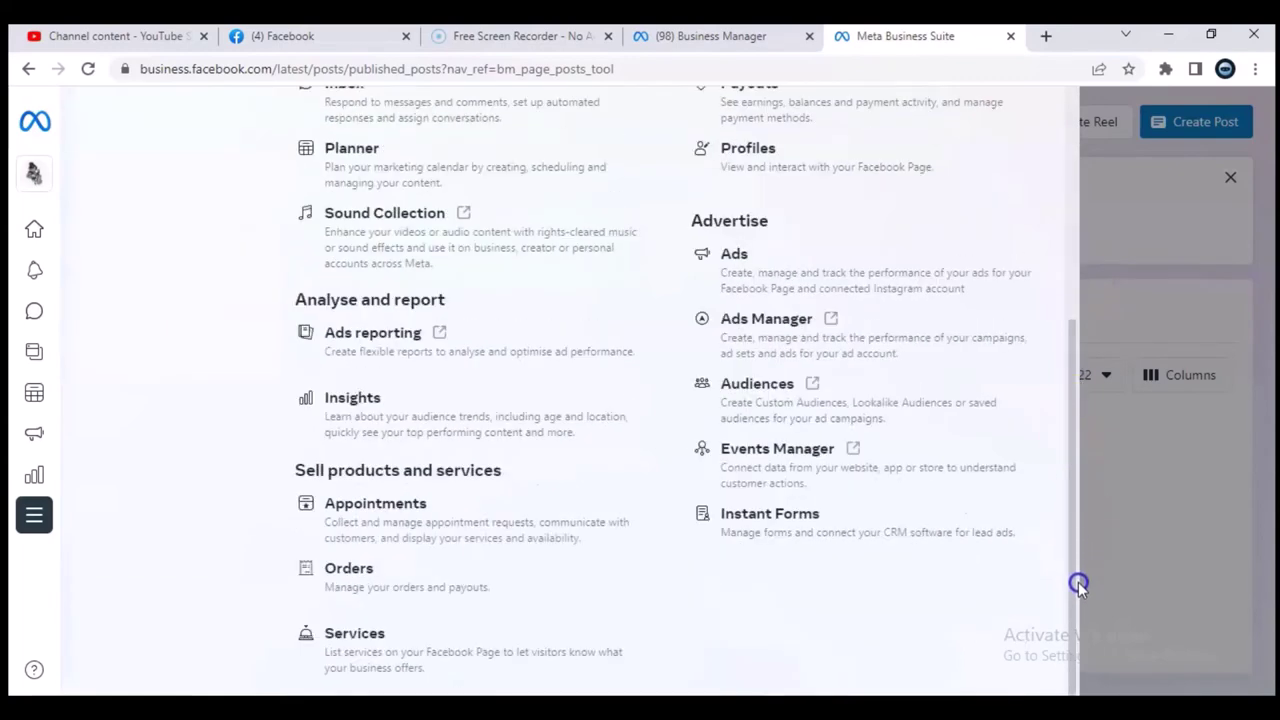
pyautogui.moveTo(1078, 586); pyautogui.dragTo(1083, 606)
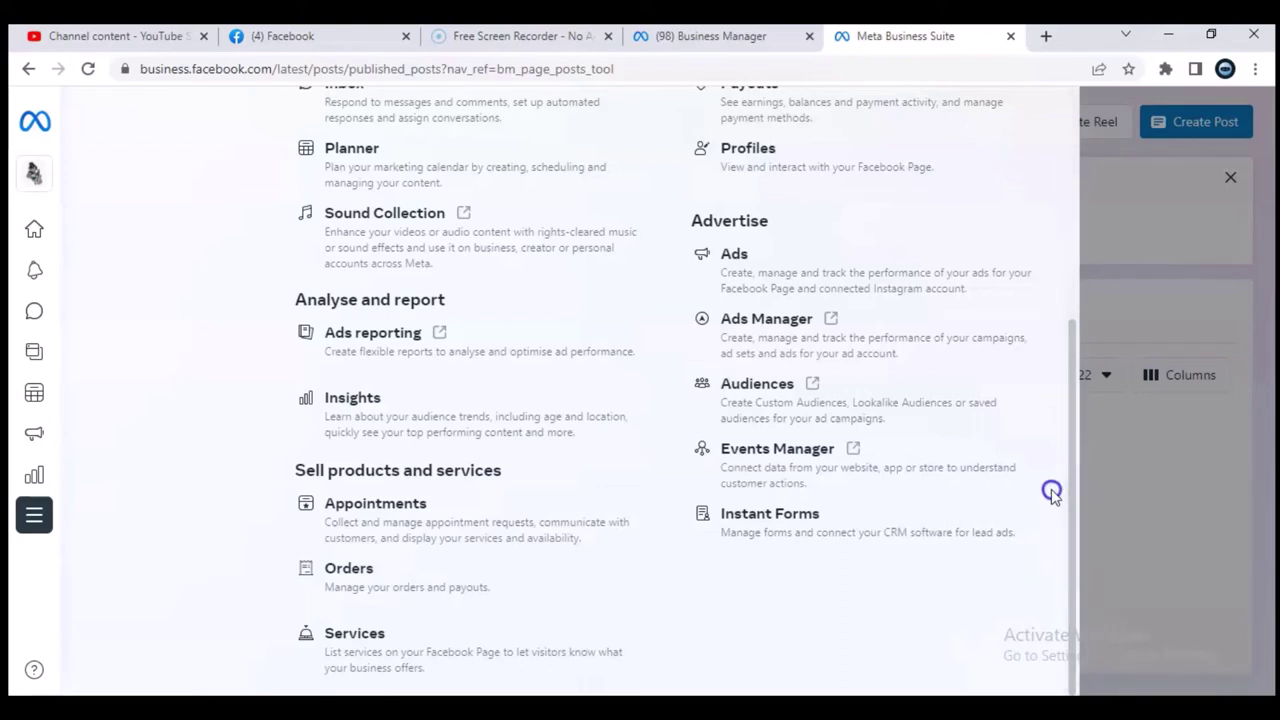
pyautogui.scroll(1, 1090, 430)
pyautogui.scroll(3, 1066, 370)
pyautogui.scroll(3, 1054, 265)
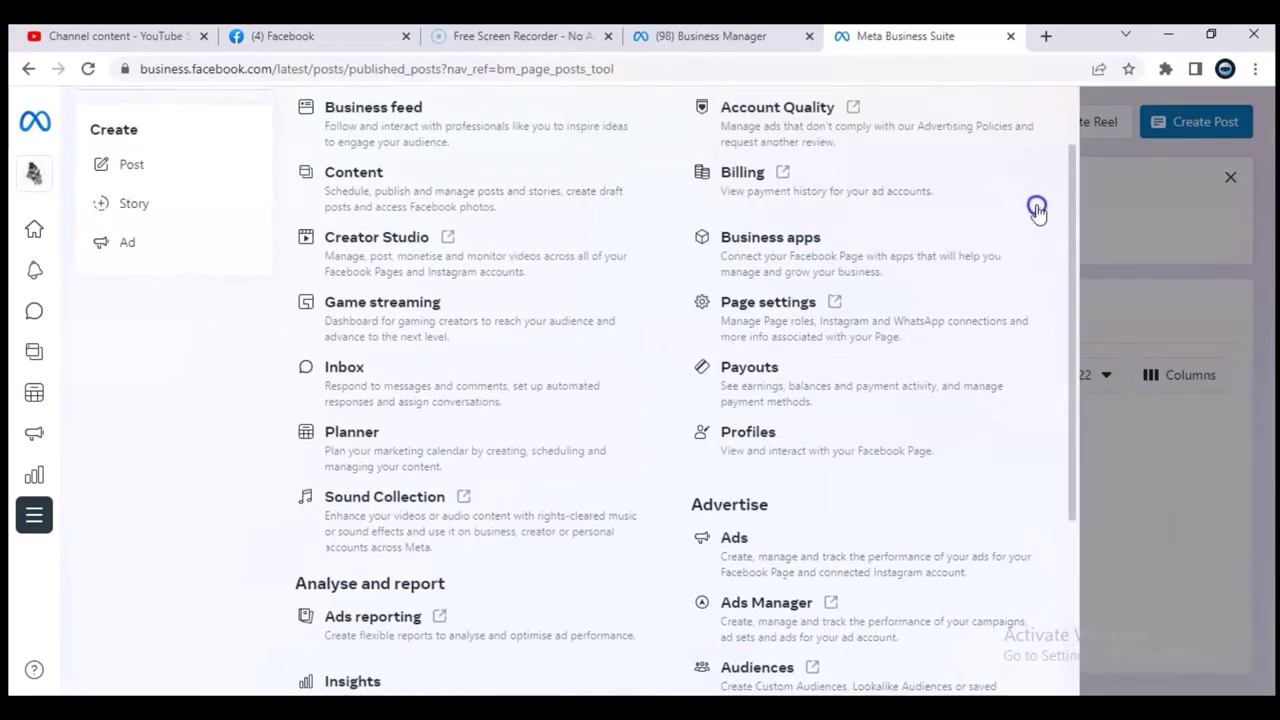
pyautogui.scroll(2, 1037, 210)
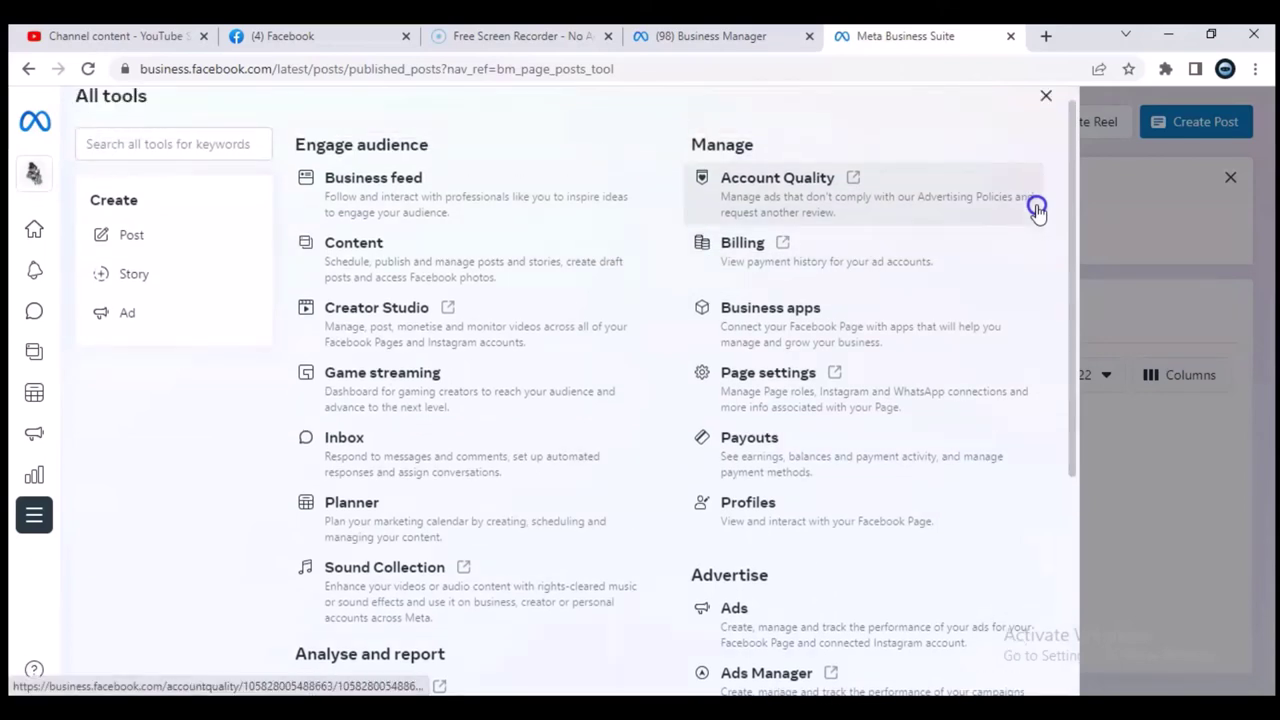
pyautogui.click(765, 180)
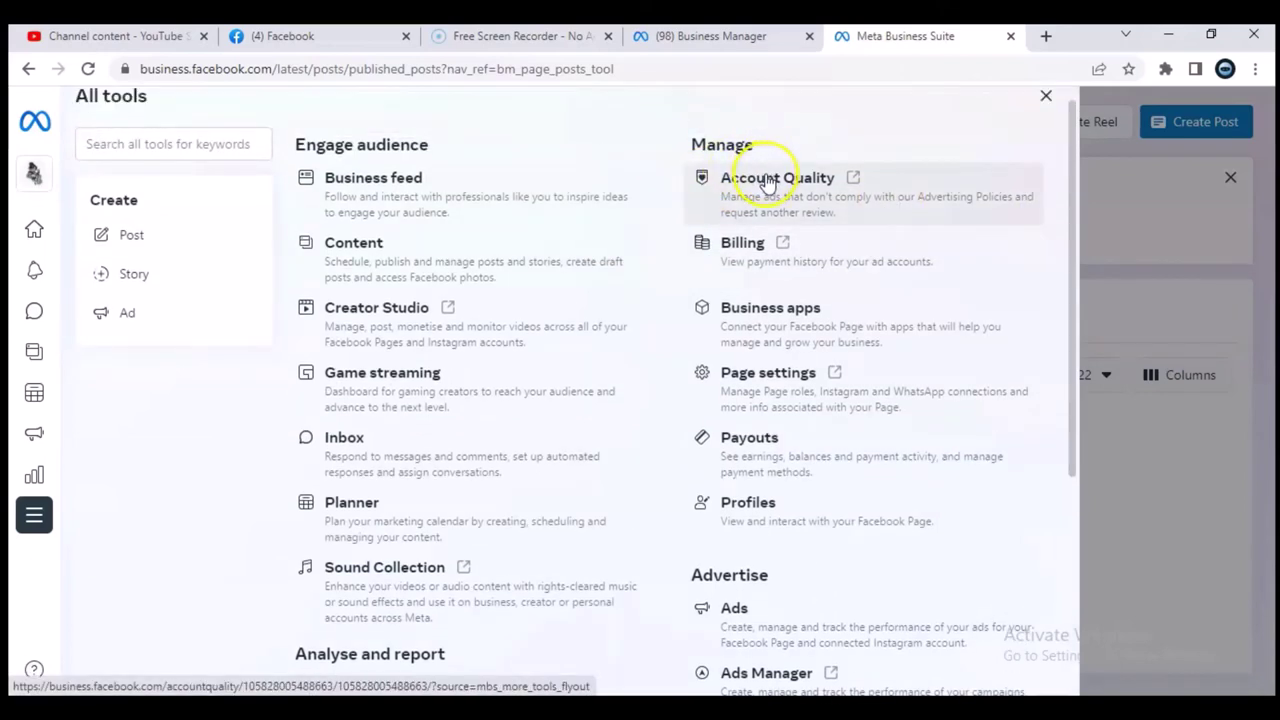
pyautogui.click(765, 378)
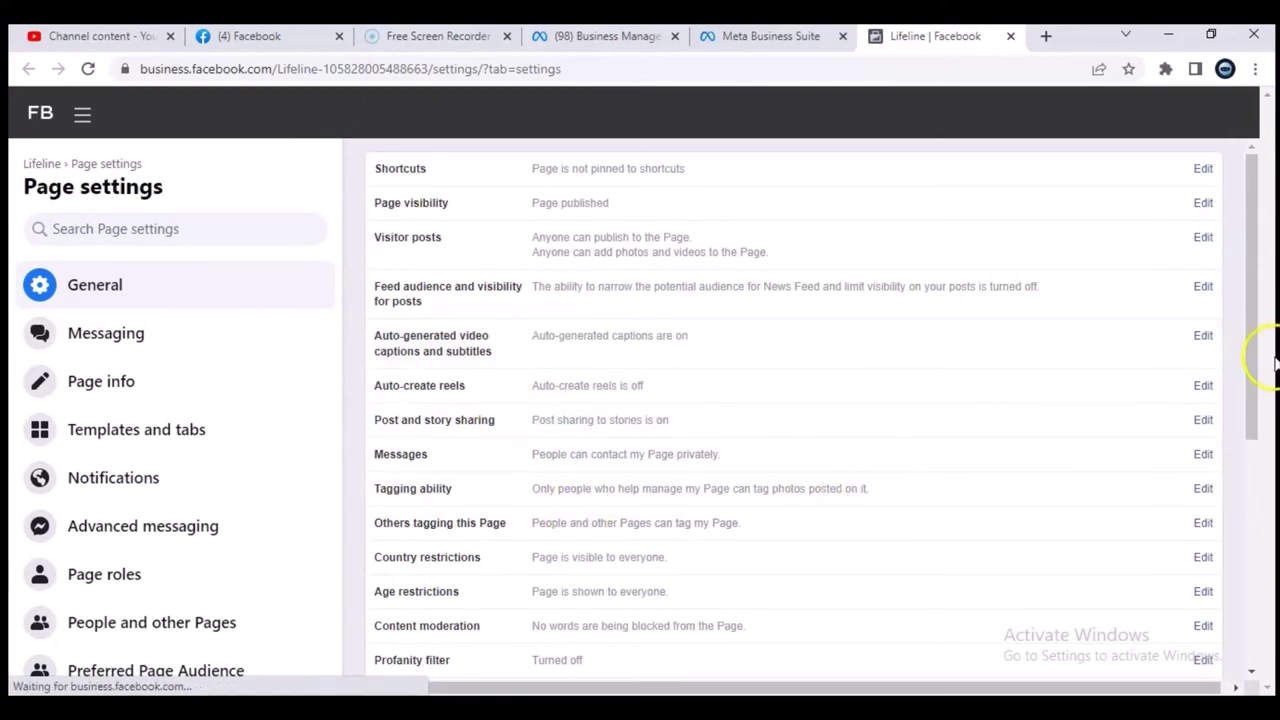
# Scroll the General settings, expand Remove Page, and choose Permanently delete Lifeline.
pyautogui.moveTo(1249, 286); pyautogui.dragTo(1237, 526)
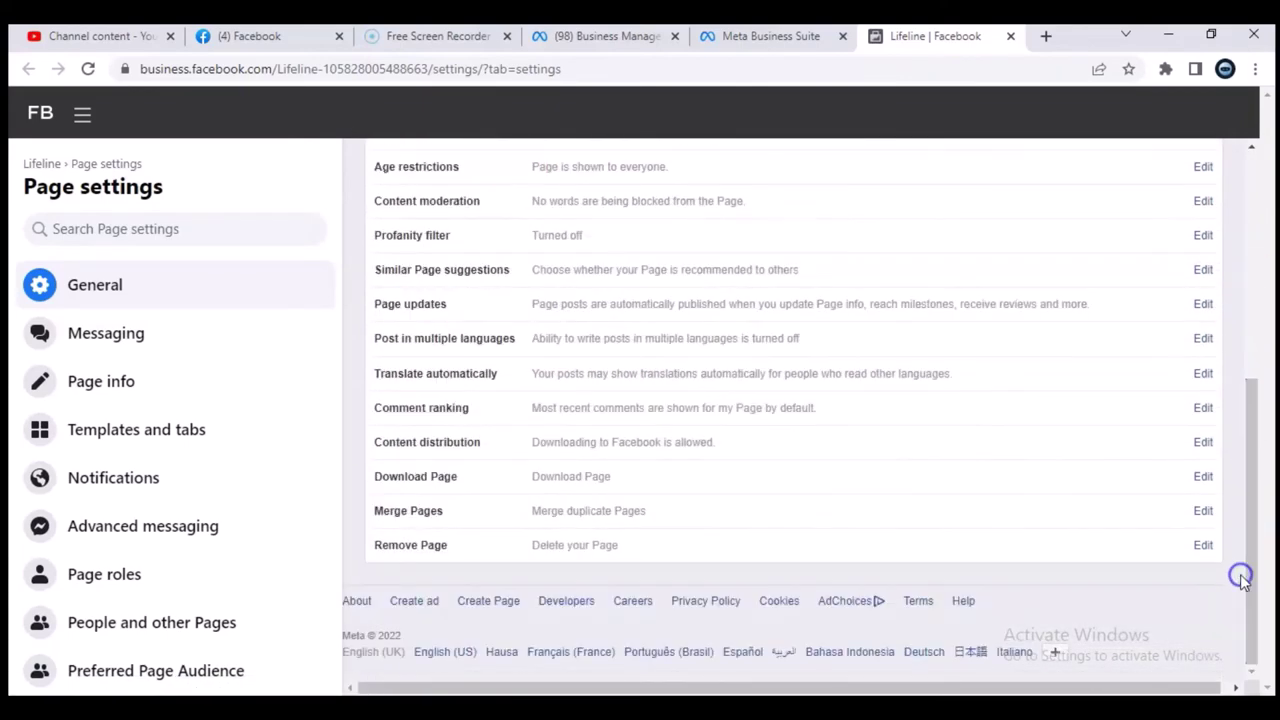
pyautogui.click(565, 550)
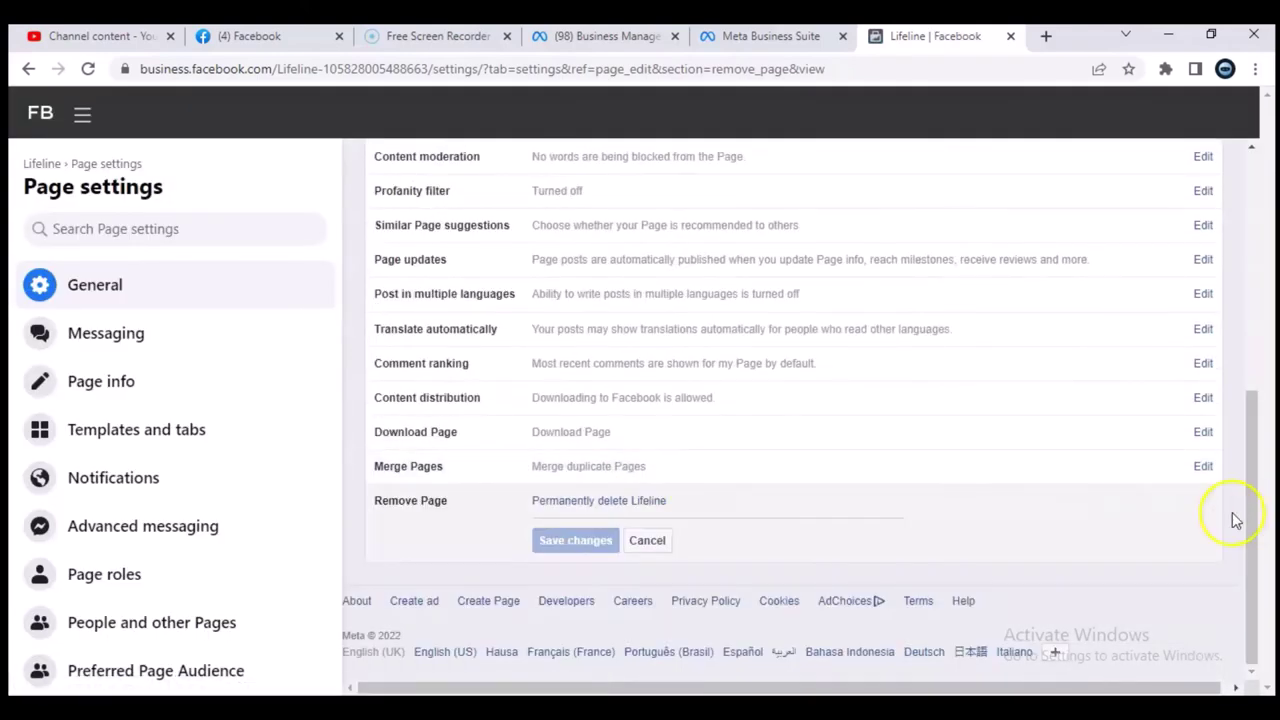
pyautogui.click(605, 503)
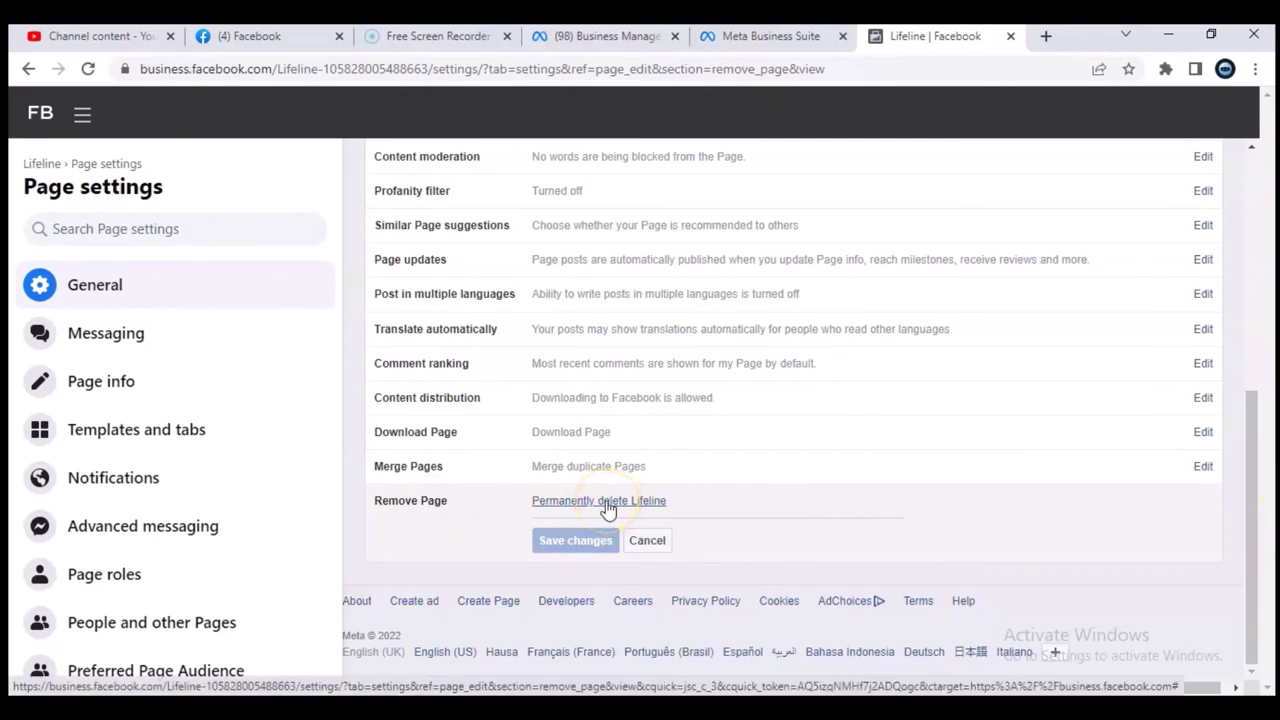